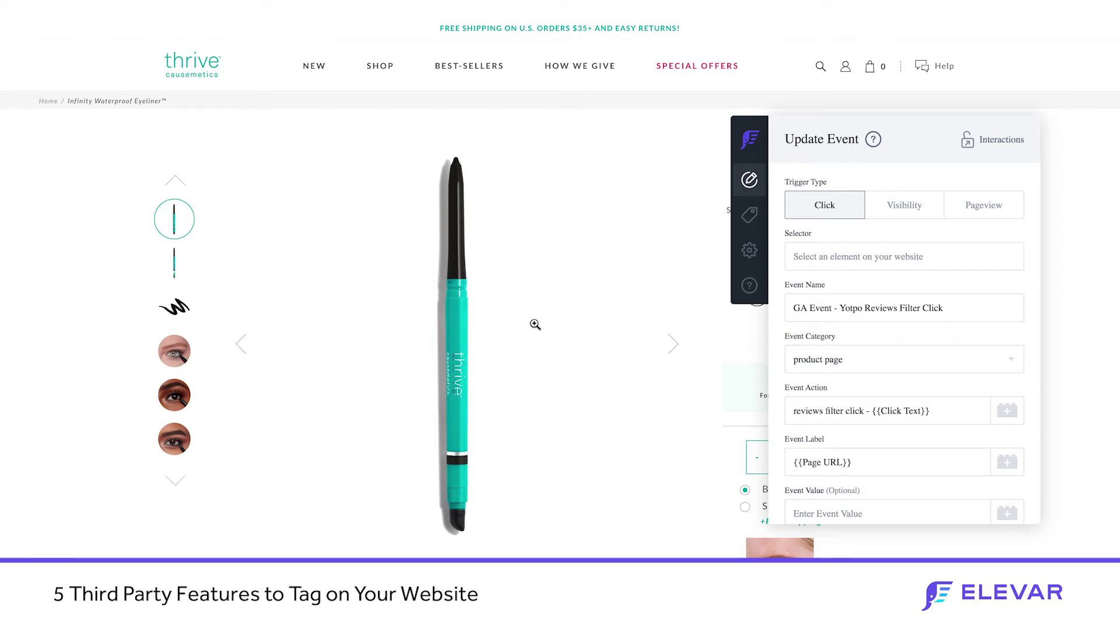
- Scroll the product page down to the Filter Reviews section and its review topic chips
scroll(560, 380, "down", 10)
scroll(561, 384, "down", 10)
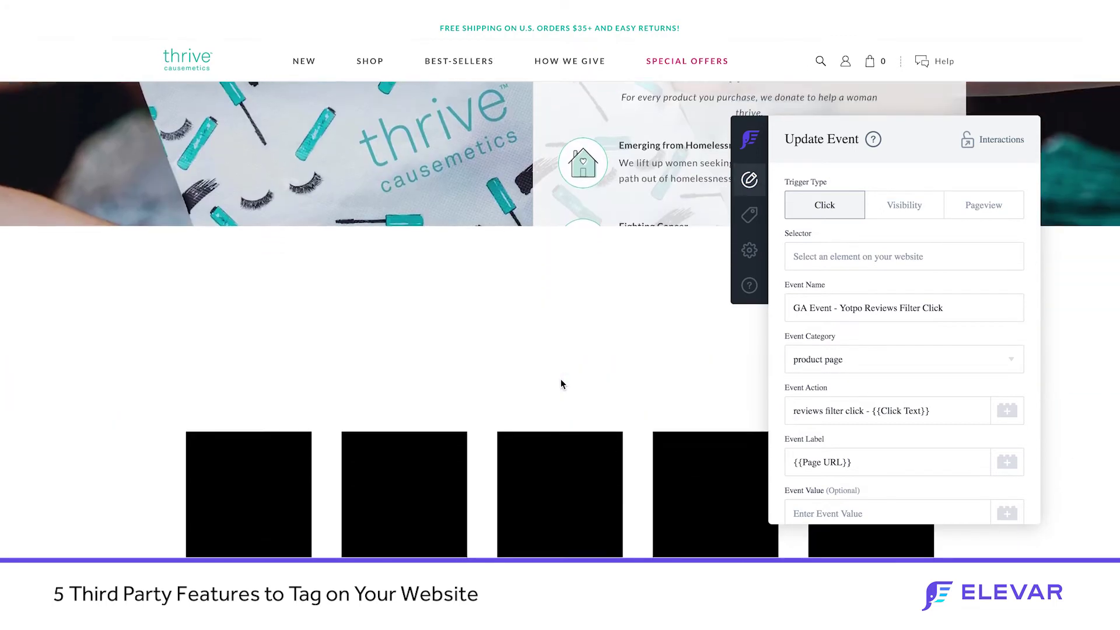
scroll(561, 381, "down", 1)
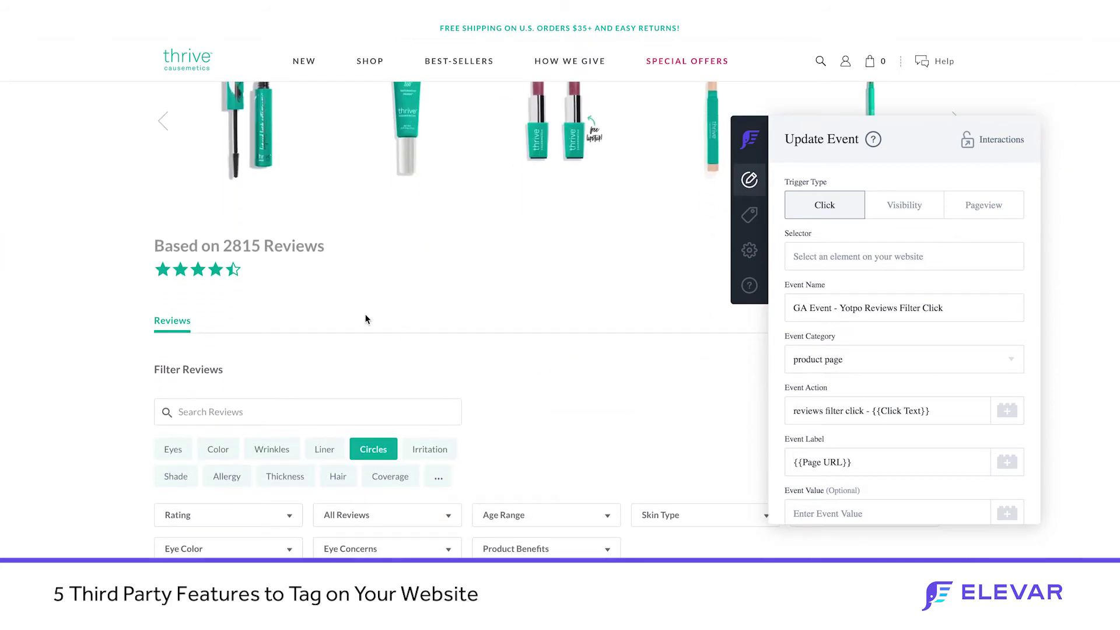
scroll(377, 328, "down", 3)
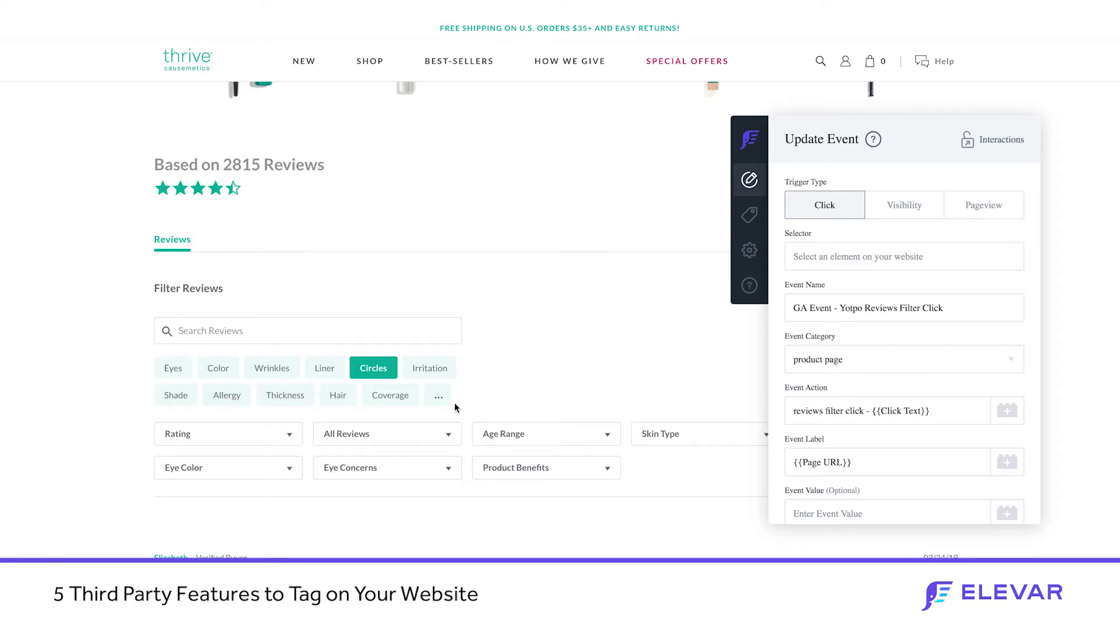
scroll(423, 467, "down", 2)
scroll(423, 467, "up", 2)
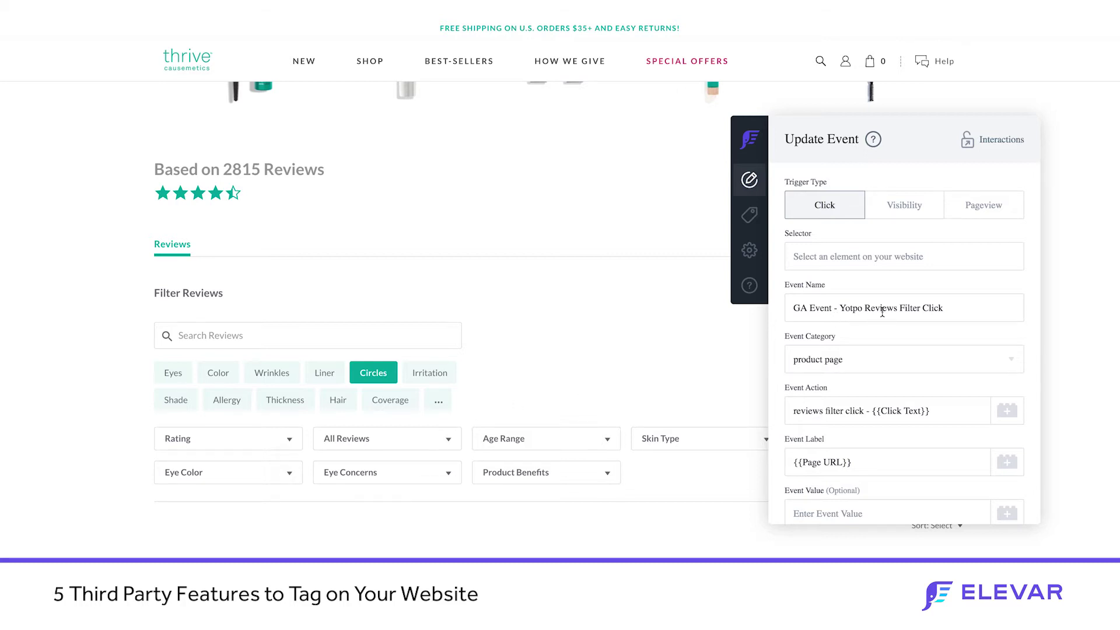
- Lock interactions, target the review topic chips container, and update the reviews filter event into GTM
scroll(882, 315, "down", 1)
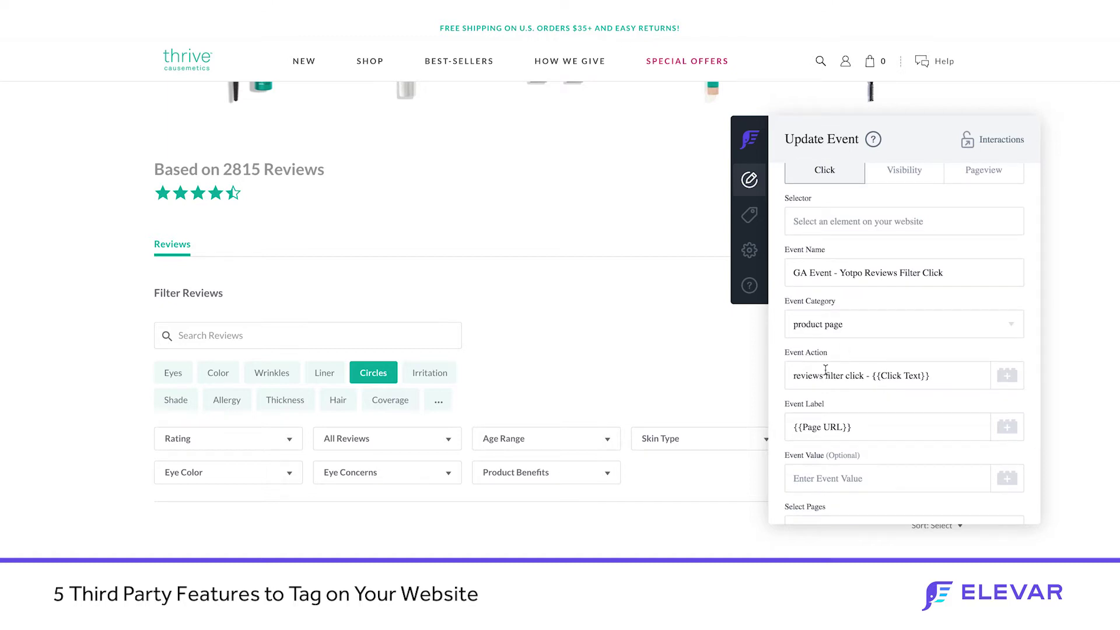
left_click(990, 146)
scroll(834, 252, "up", 1)
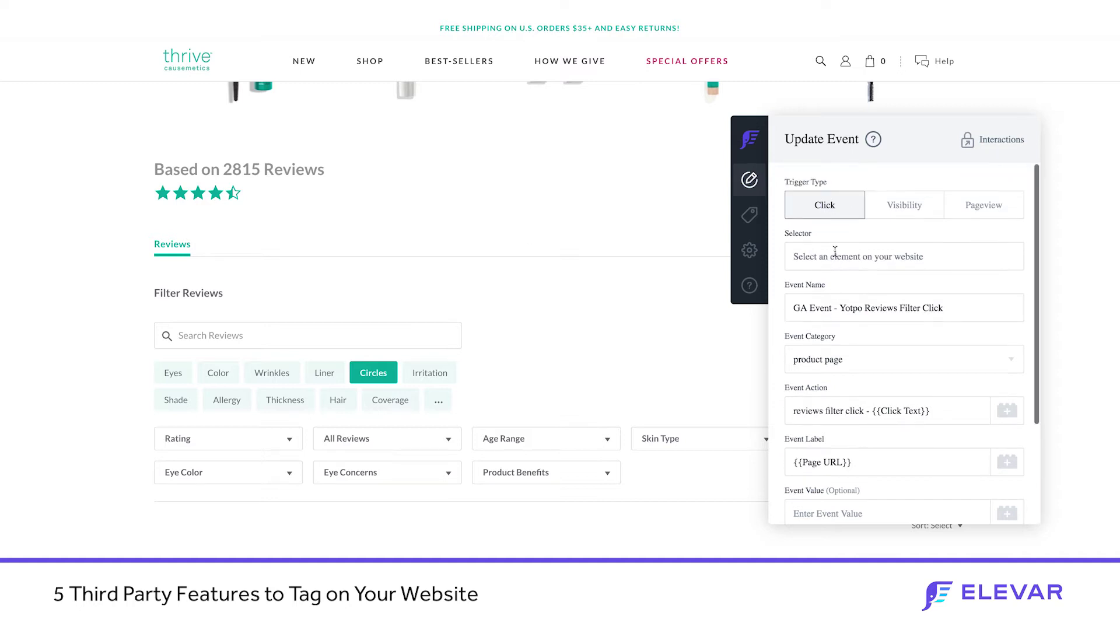
left_click(582, 384)
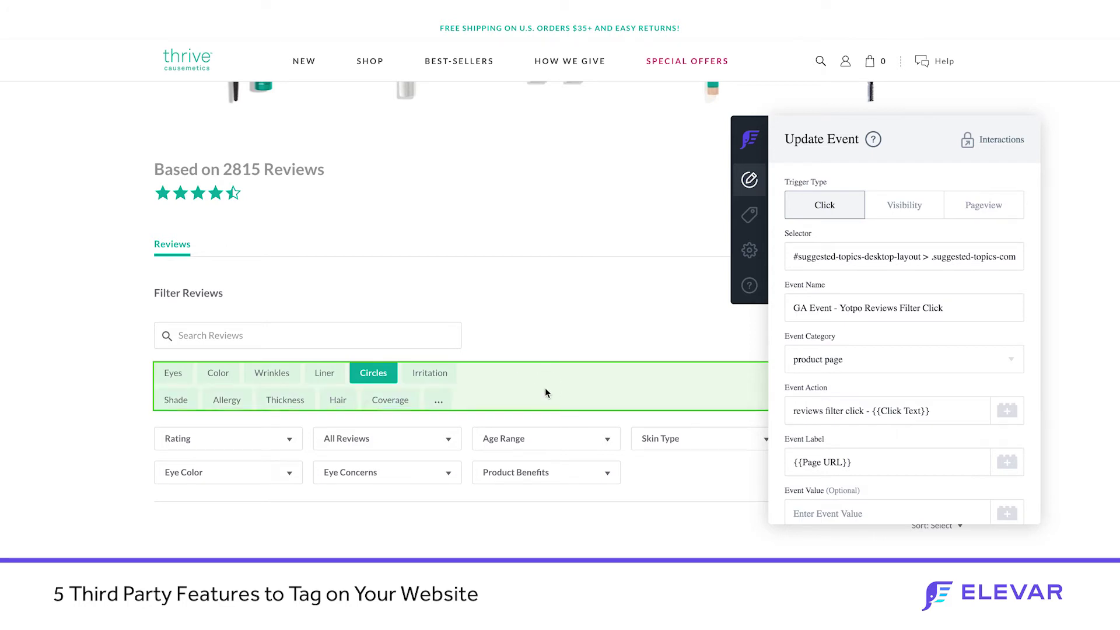
scroll(901, 467, "down", 3)
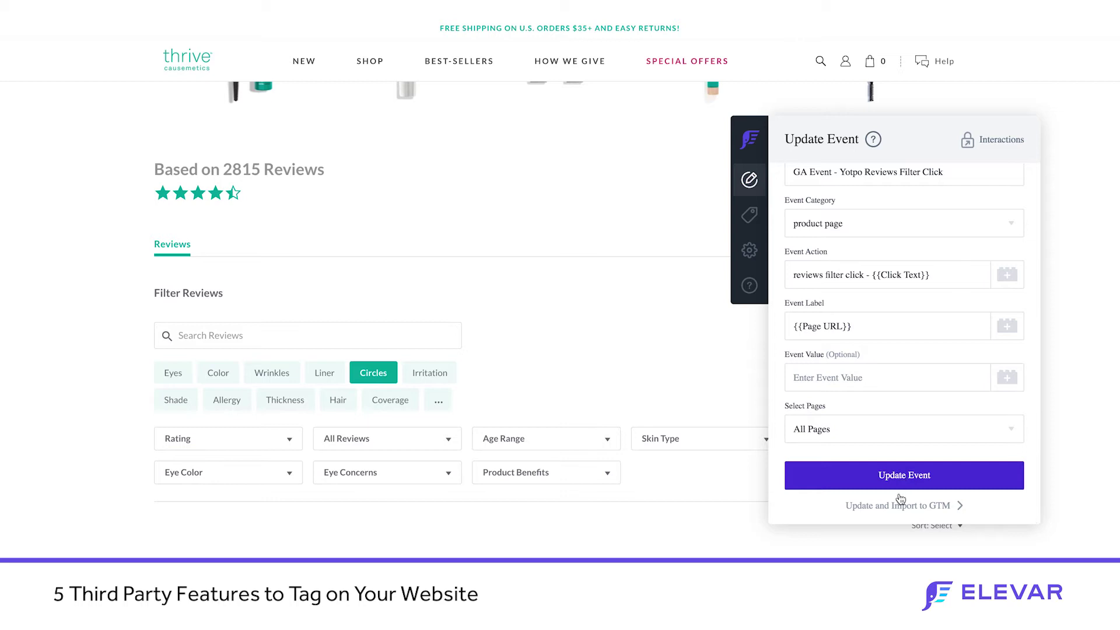
left_click(901, 501)
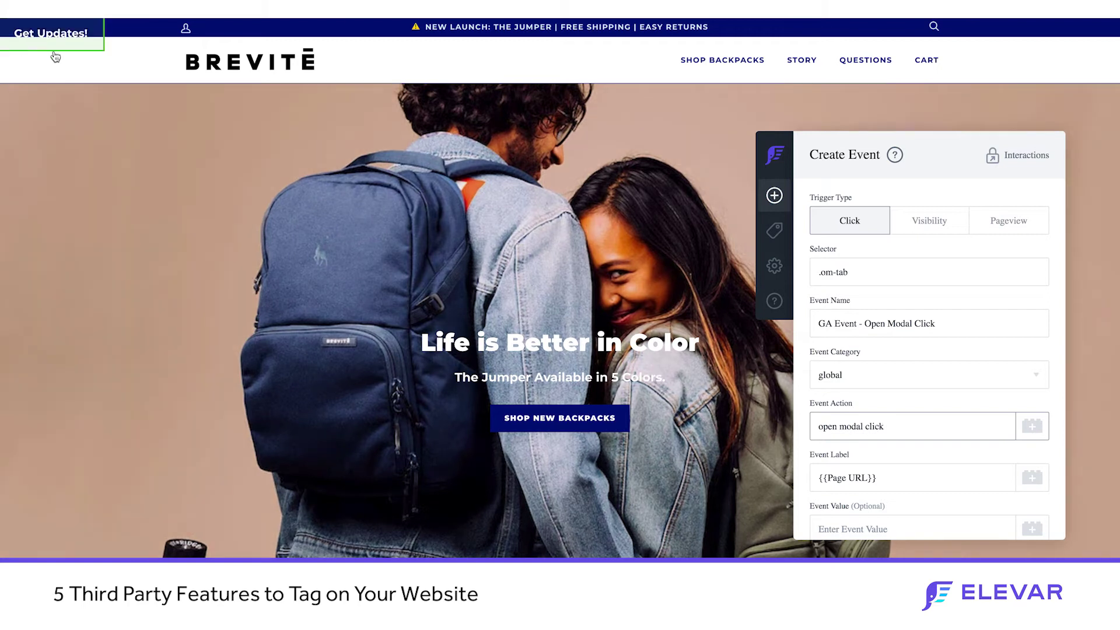
- Open the Brevite WANT UPDATES? signup modal from the Get Updates! tab
left_click(88, 45)
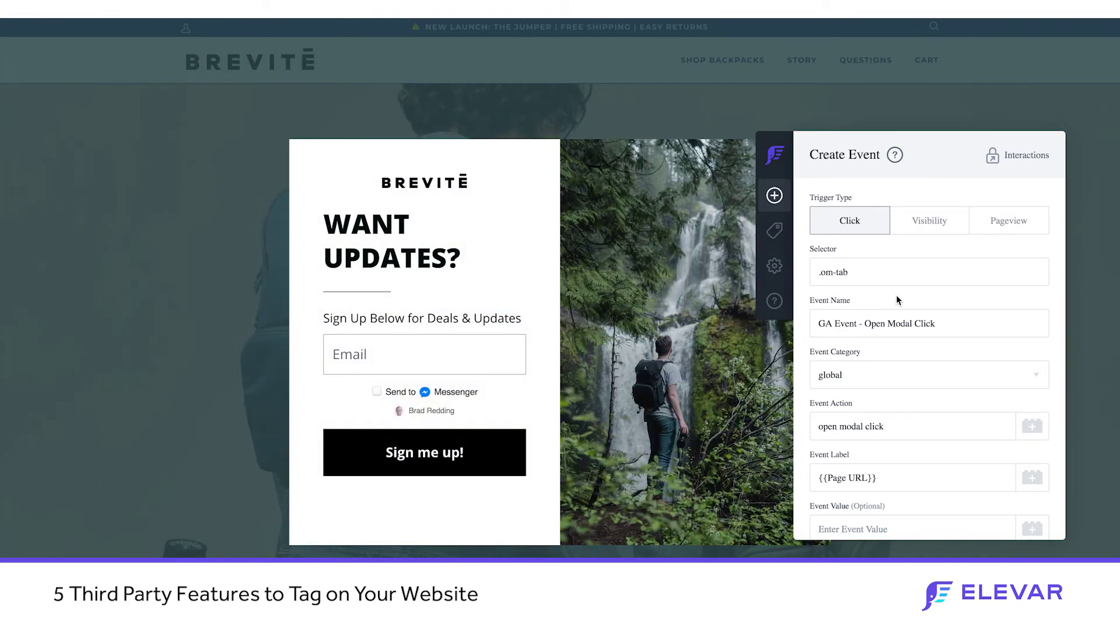
- Confirm the .om-tab selector and save the GA Event - Open Modal Click event
triple_click(864, 276)
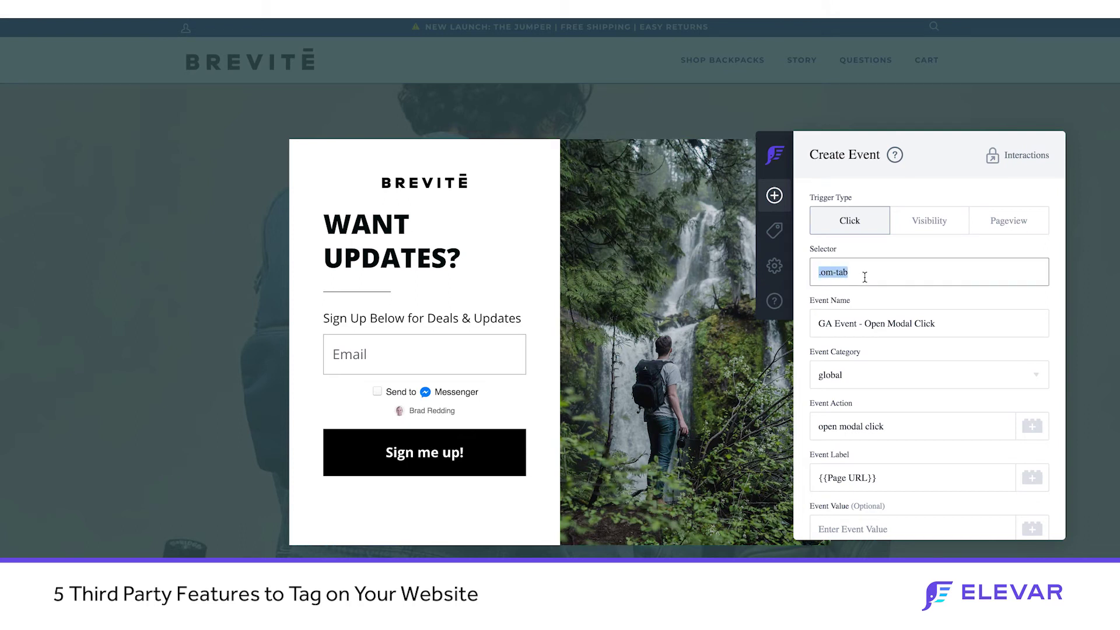
scroll(864, 277, "down", 4)
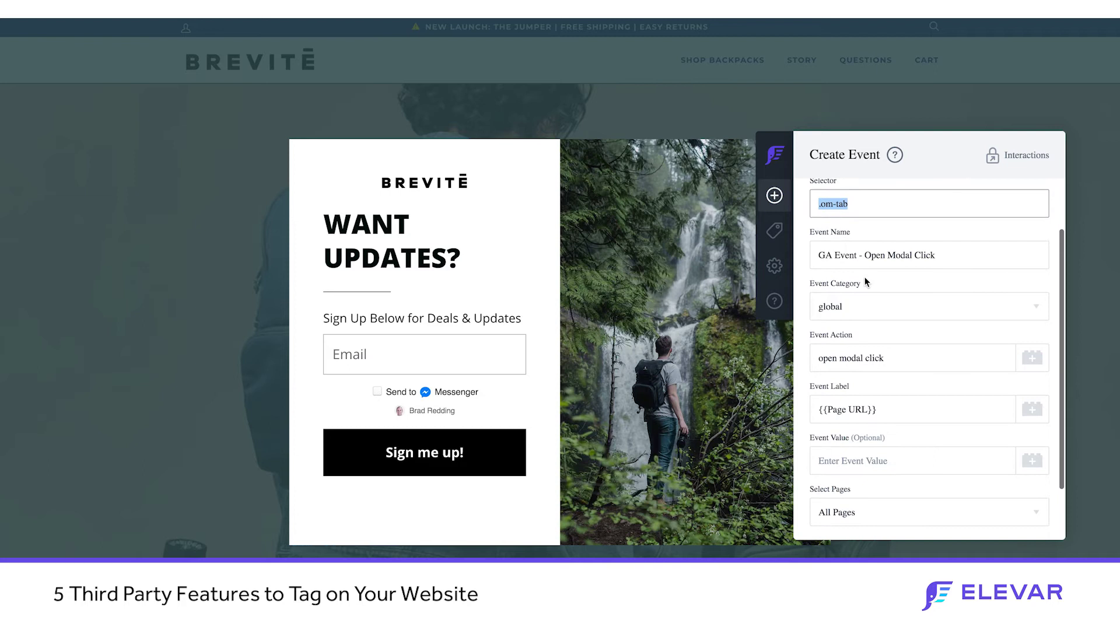
scroll(864, 276, "down", 1)
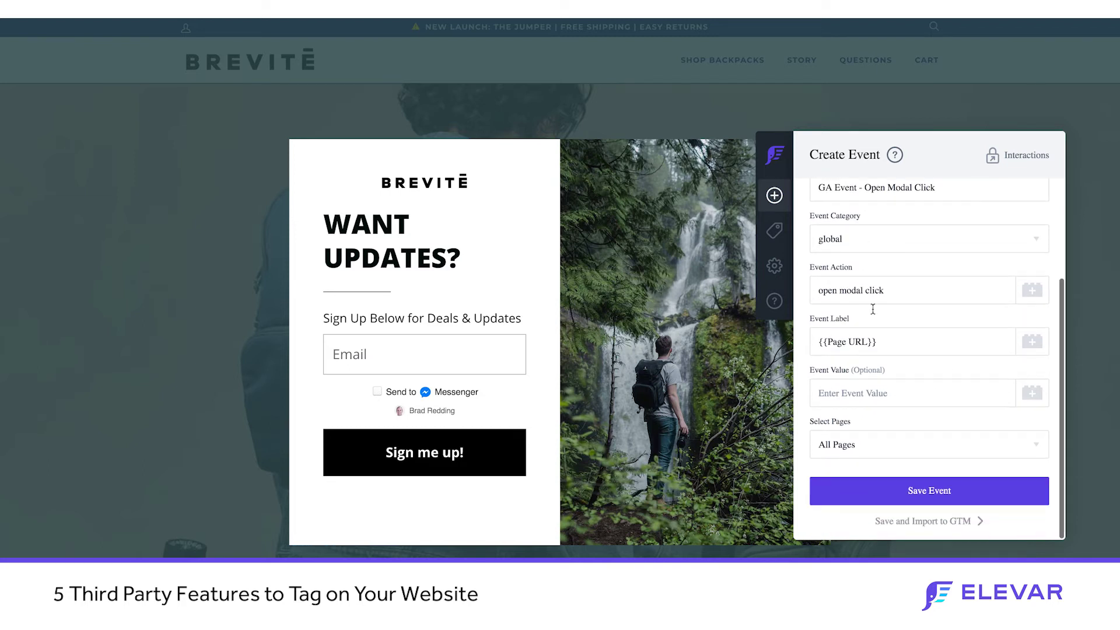
left_click(919, 489)
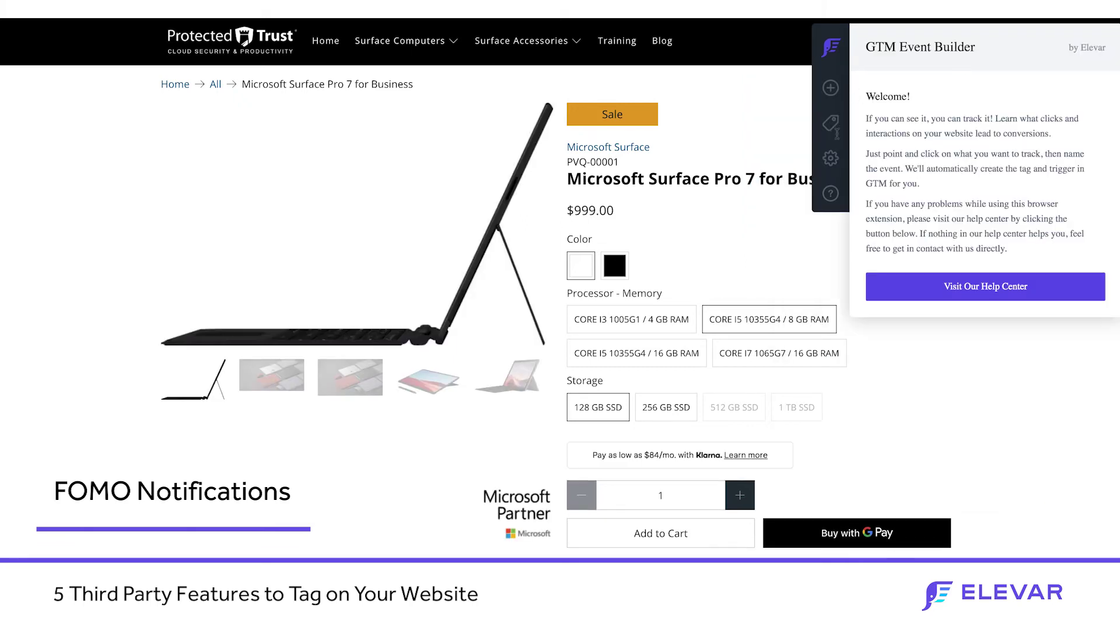
- Open GA Event - FOMO Notification and replace its selector with .fomo-notification-content-wrapper
left_click(831, 126)
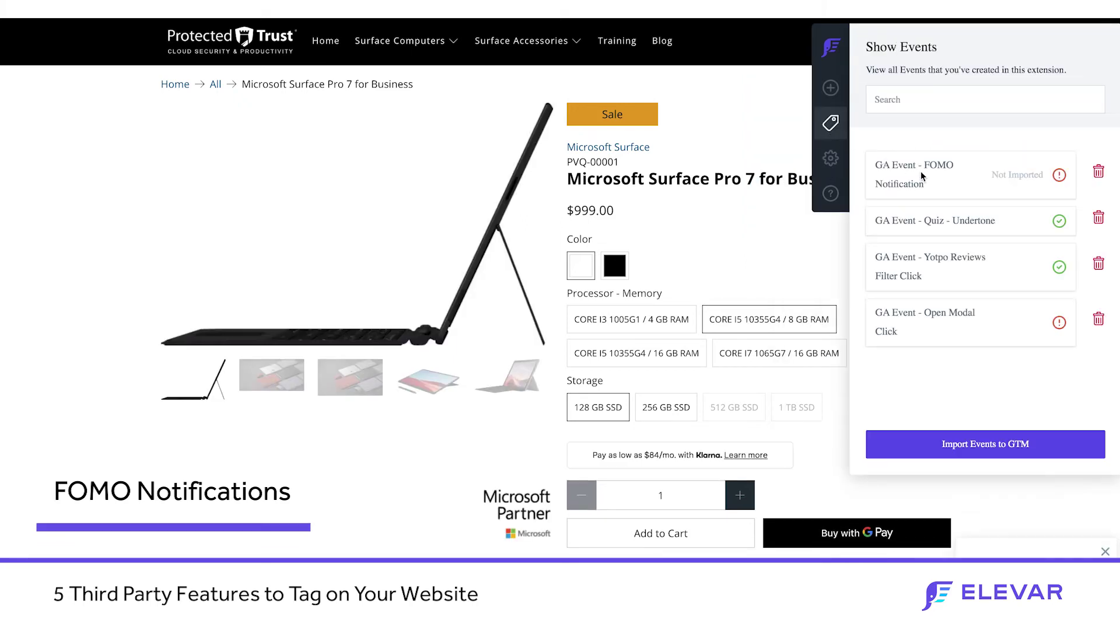
left_click(925, 170)
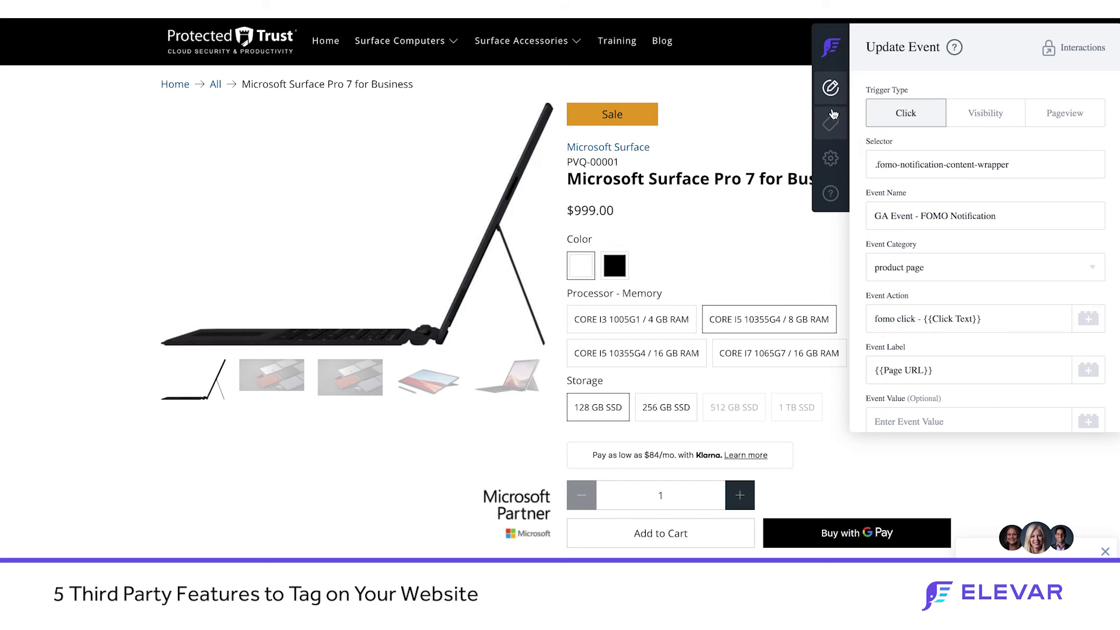
triple_click(924, 165)
key("ctrl+c")
key("BackSpace")
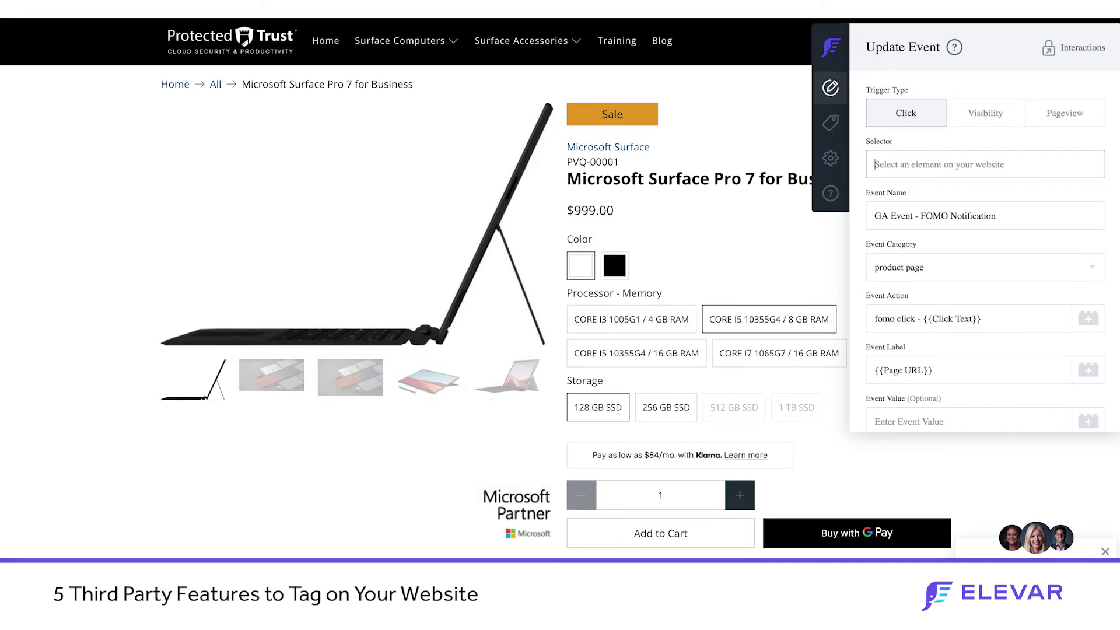
key("ctrl+v")
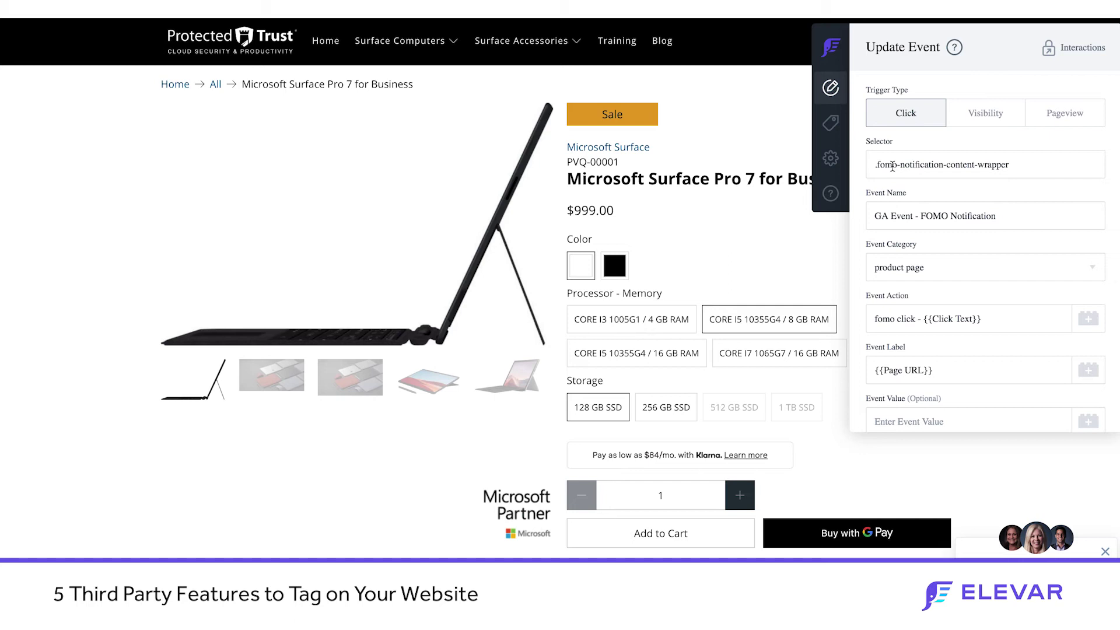
- Review the FOMO selector and highlight the {{Click Text}} variable in its event action
triple_click(928, 166)
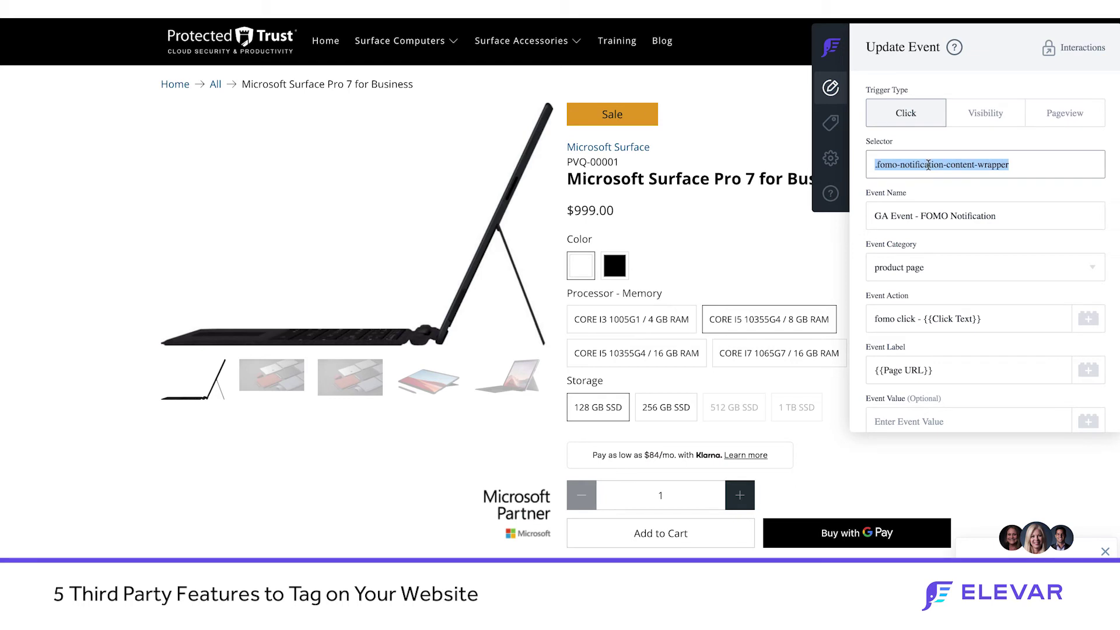
scroll(939, 229, "down", 3)
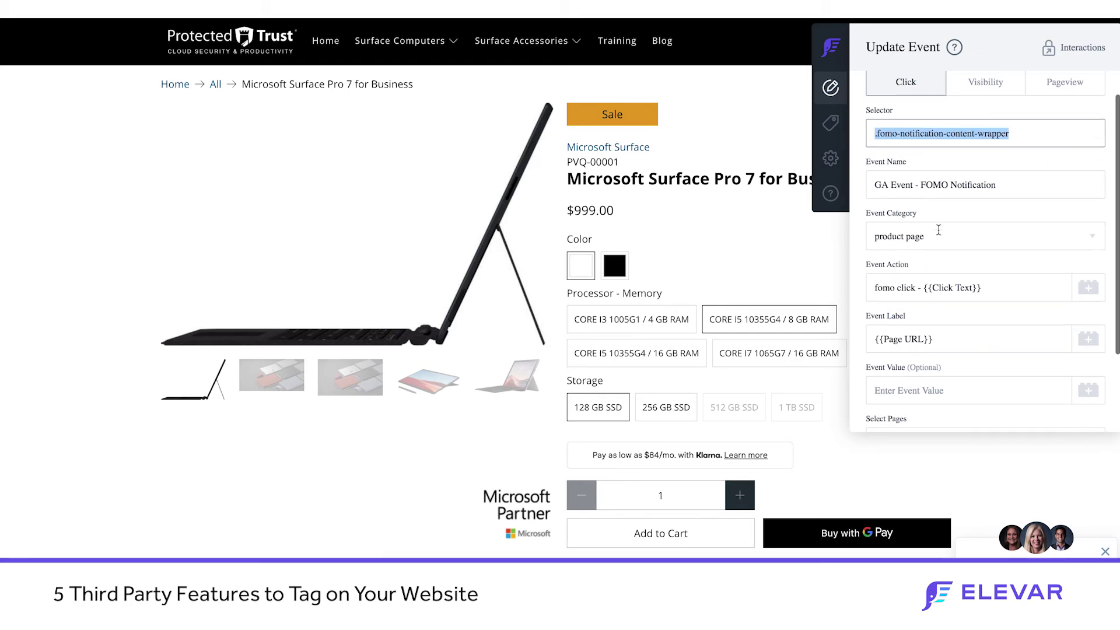
scroll(939, 229, "up", 1)
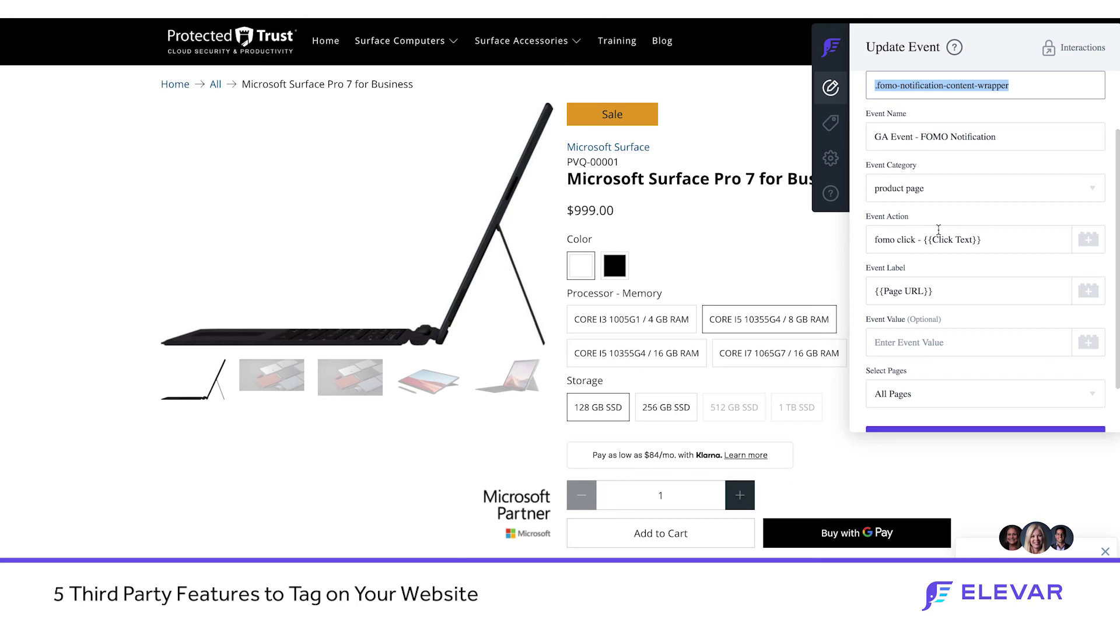
left_click(881, 239)
left_click_drag(923, 240, 991, 243)
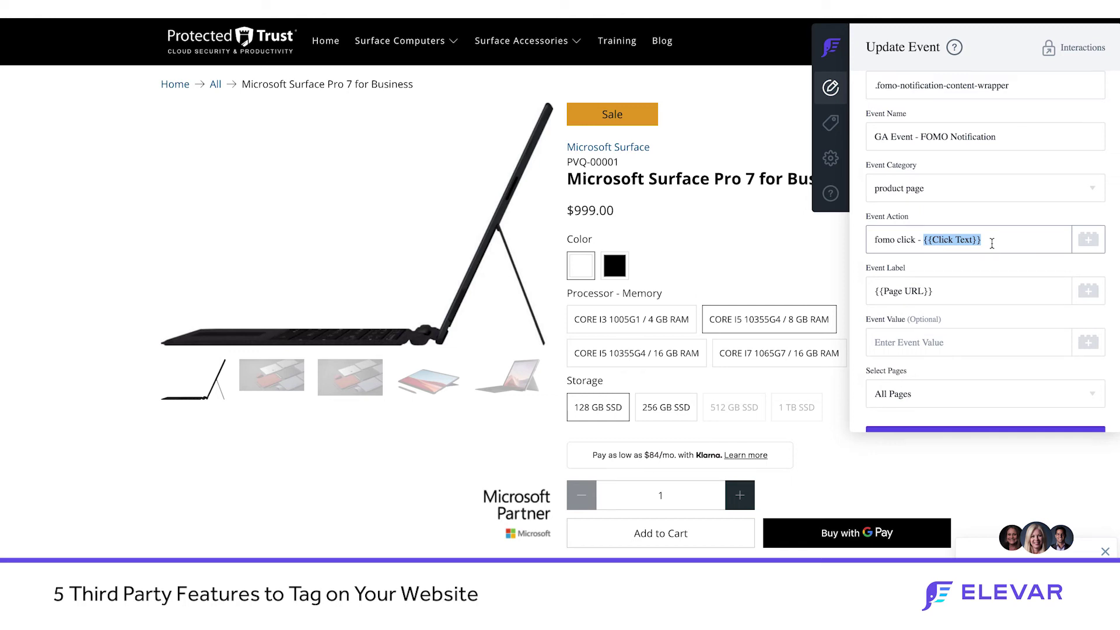
scroll(992, 243, "up", 2)
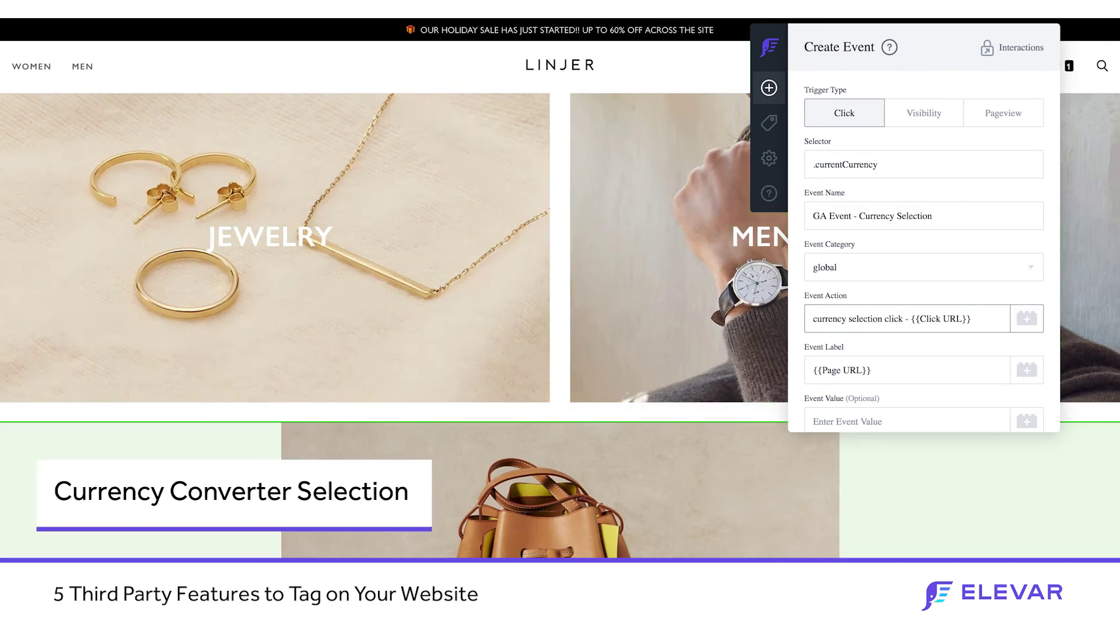
- Delete the .currentCurrency value from the Currency Selection event's selector
triple_click(864, 166)
key("ctrl+c")
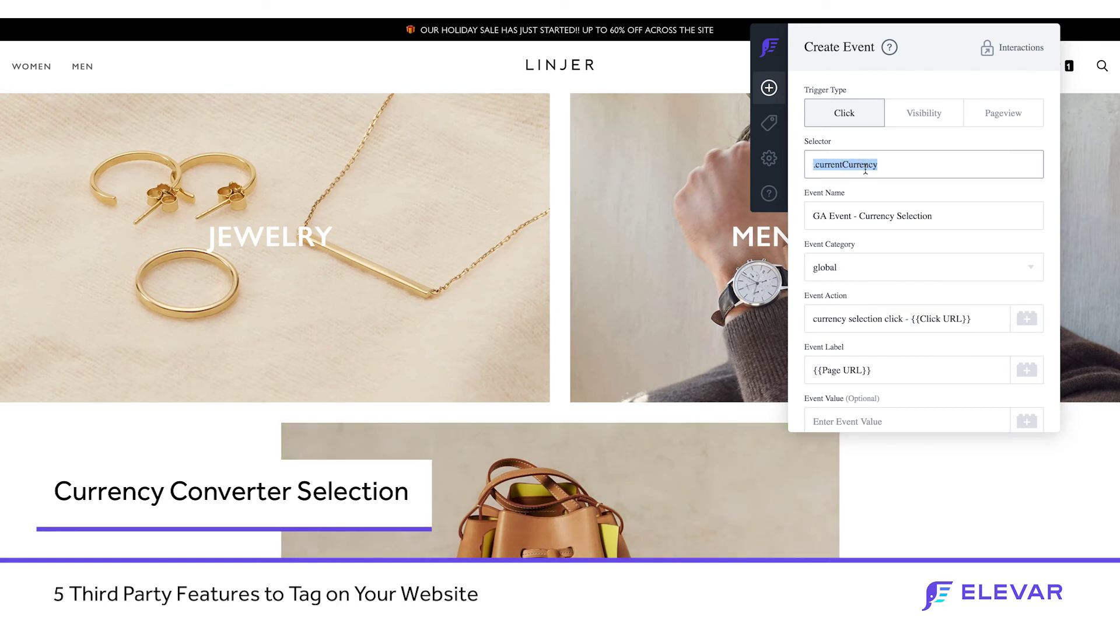
key("BackSpace")
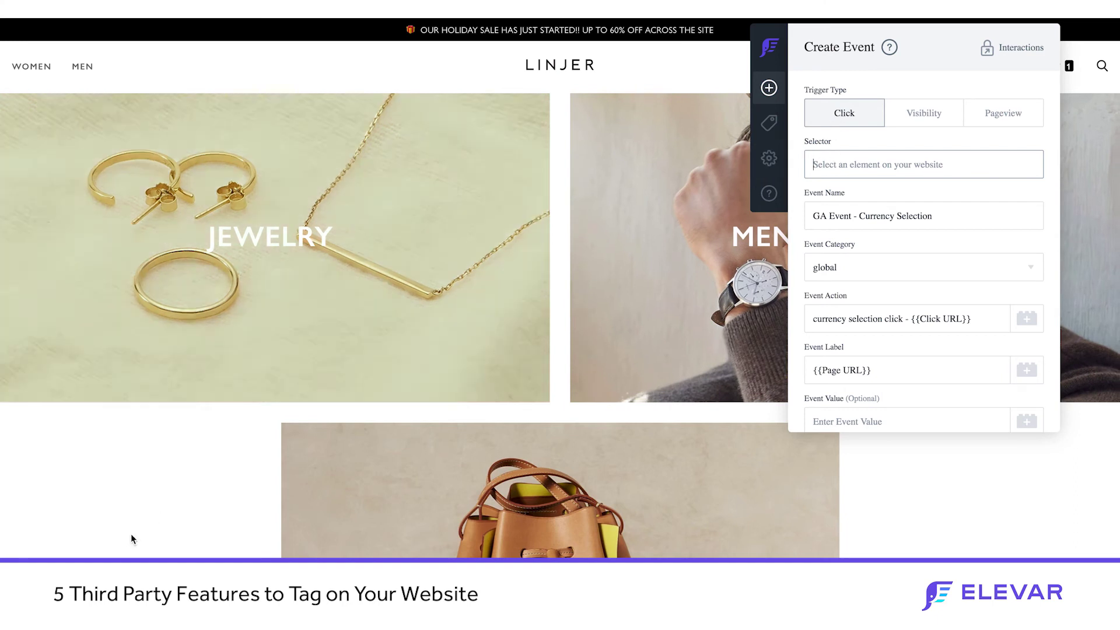
- Paste .currentCurrency back into the selector and review the completed Currency Selection form
key("ctrl+v")
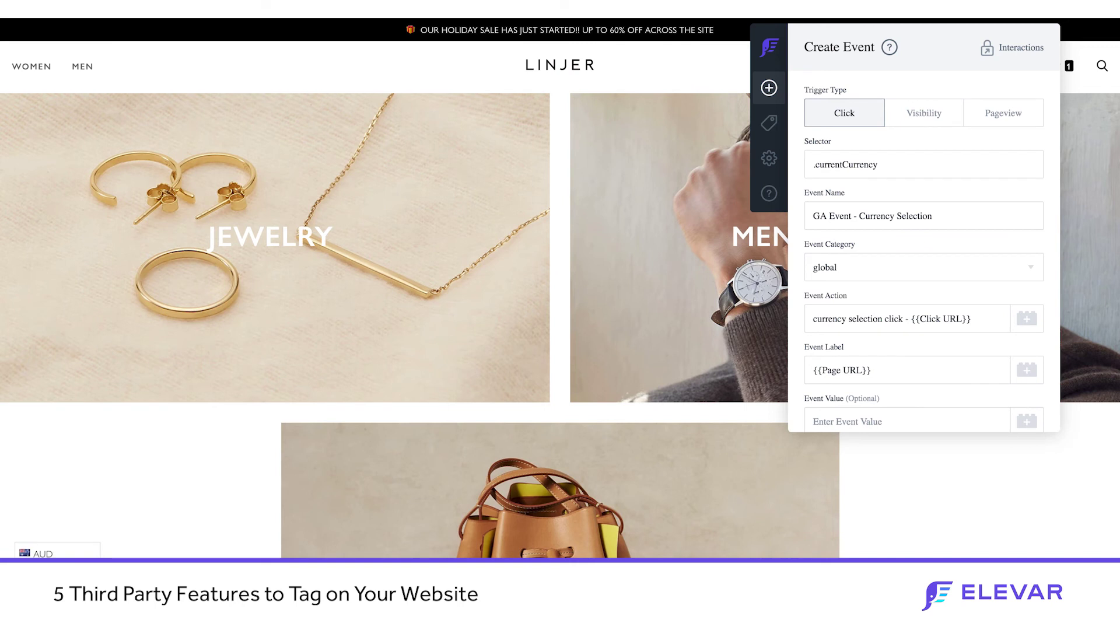
triple_click(872, 166)
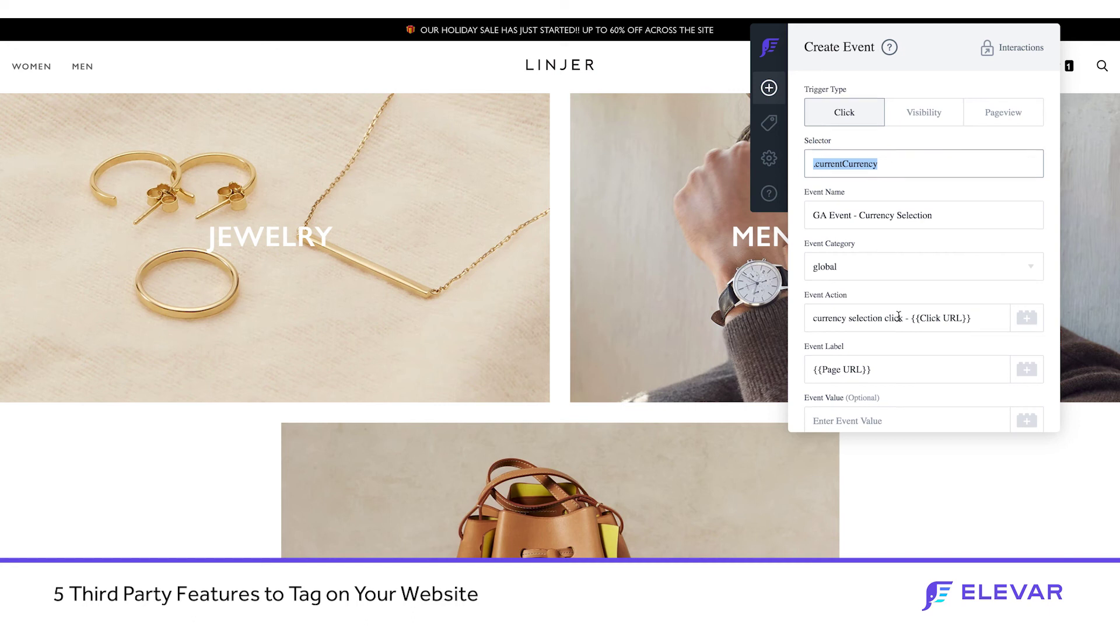
scroll(860, 161, "down", 2)
scroll(855, 205, "down", 1)
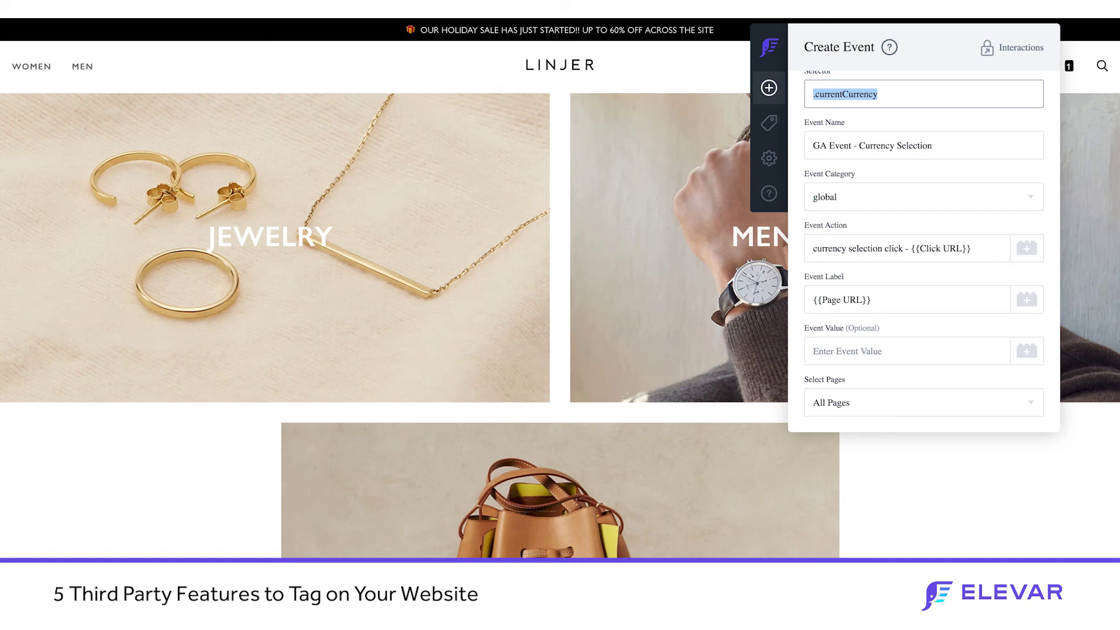
scroll(927, 317, "down", 4)
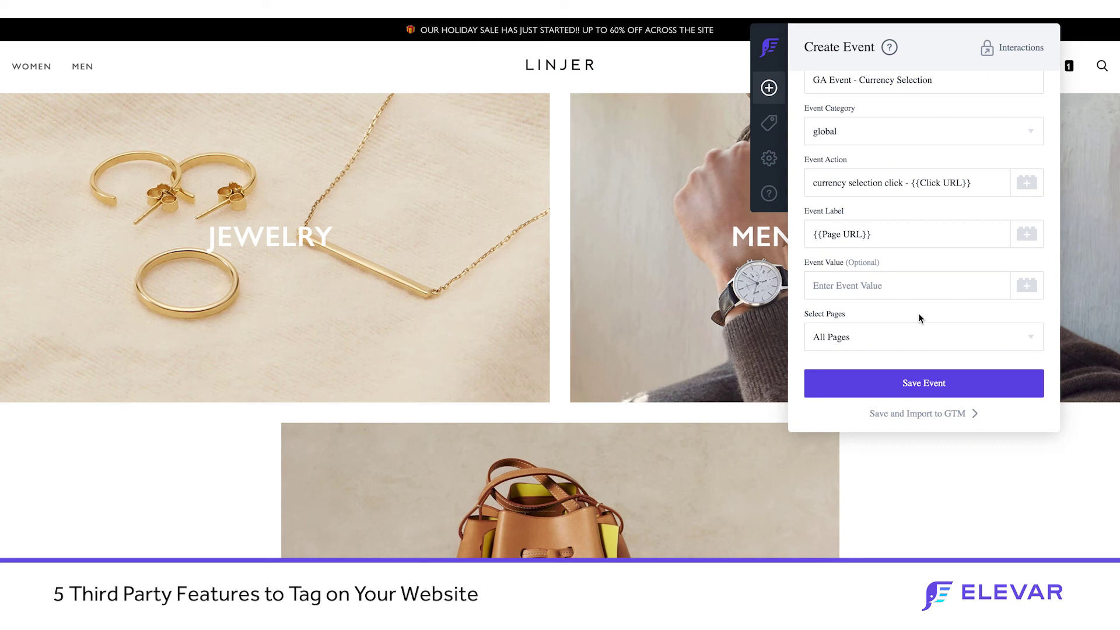
scroll(918, 313, "up", 3)
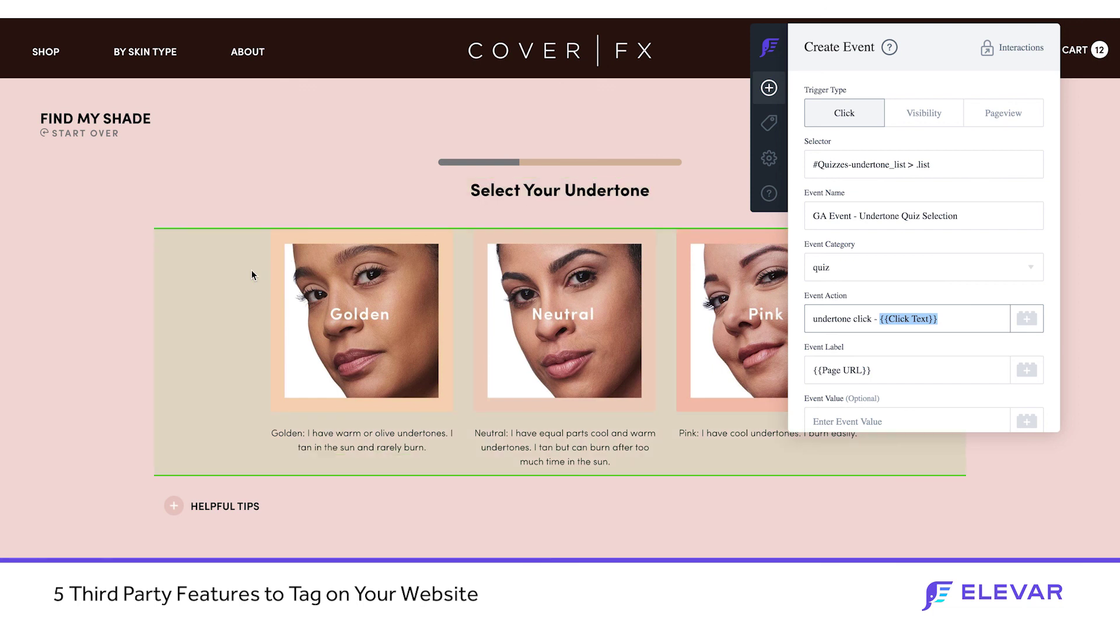
- Clear the quiz selector, pick the undertone list (#Quizzes-undertone_list > .list), and highlight 'undertone click' in the action
left_click(910, 163)
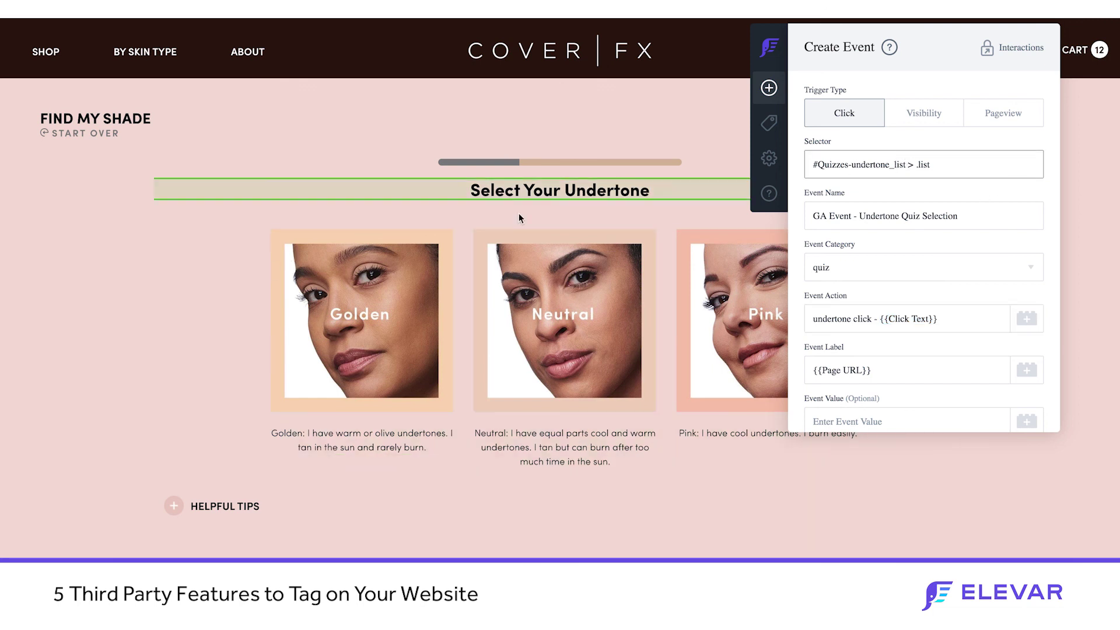
triple_click(865, 164)
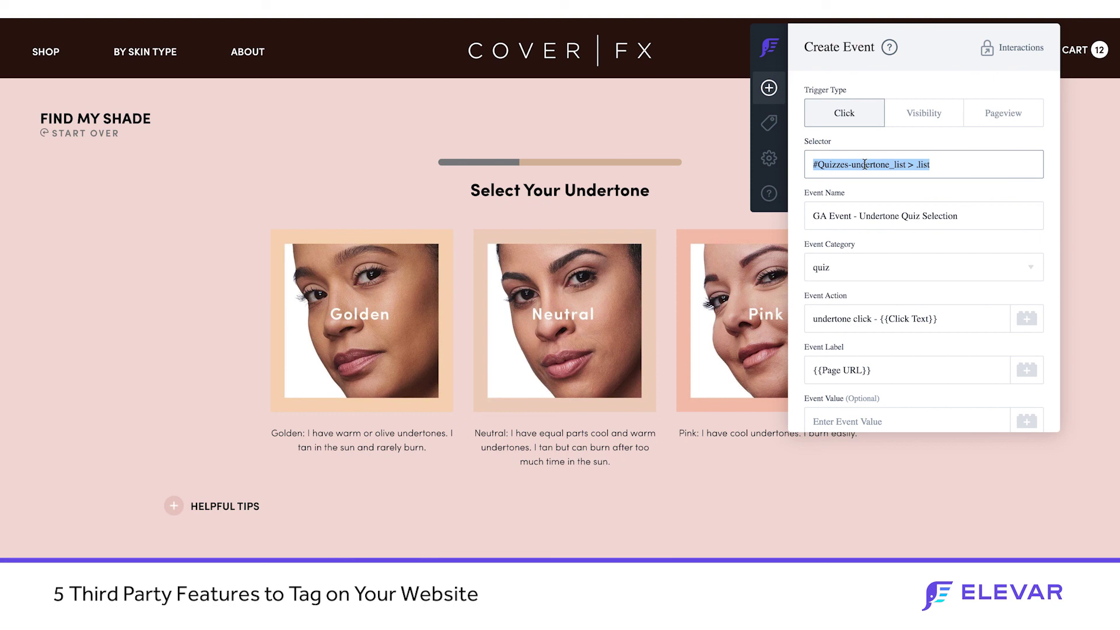
key("BackSpace")
left_click(209, 279)
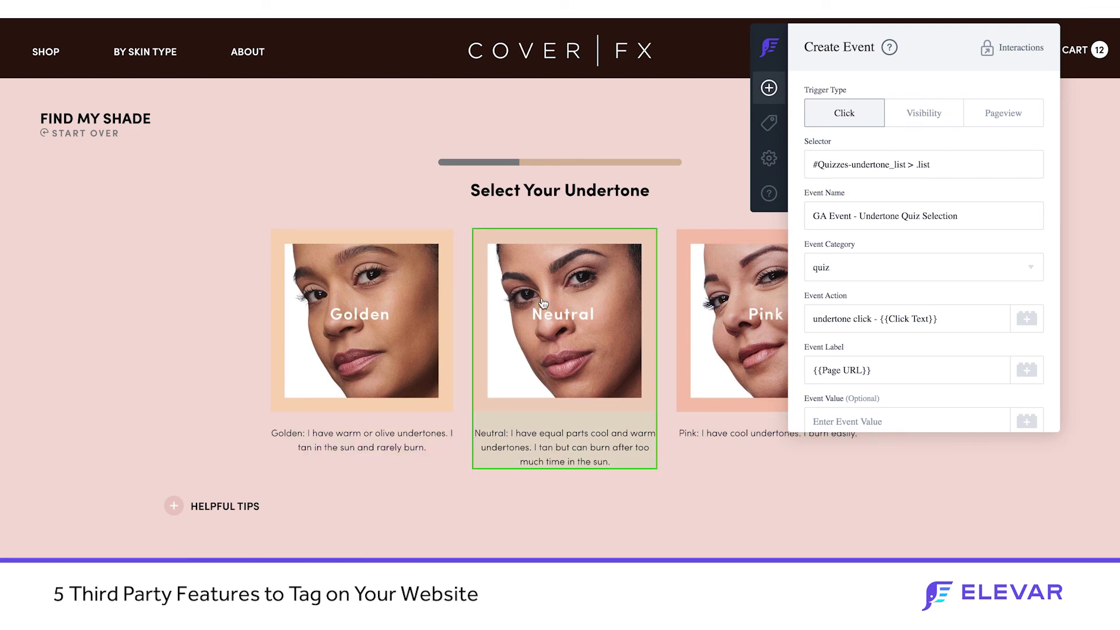
scroll(903, 254, "down", 2)
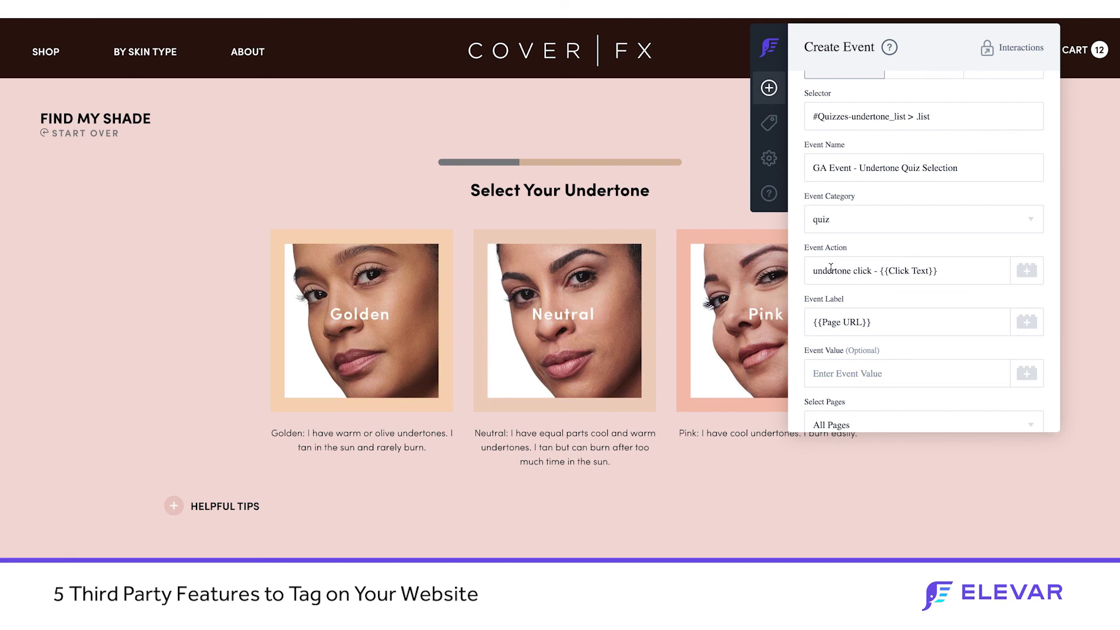
left_click_drag(813, 270, 958, 270)
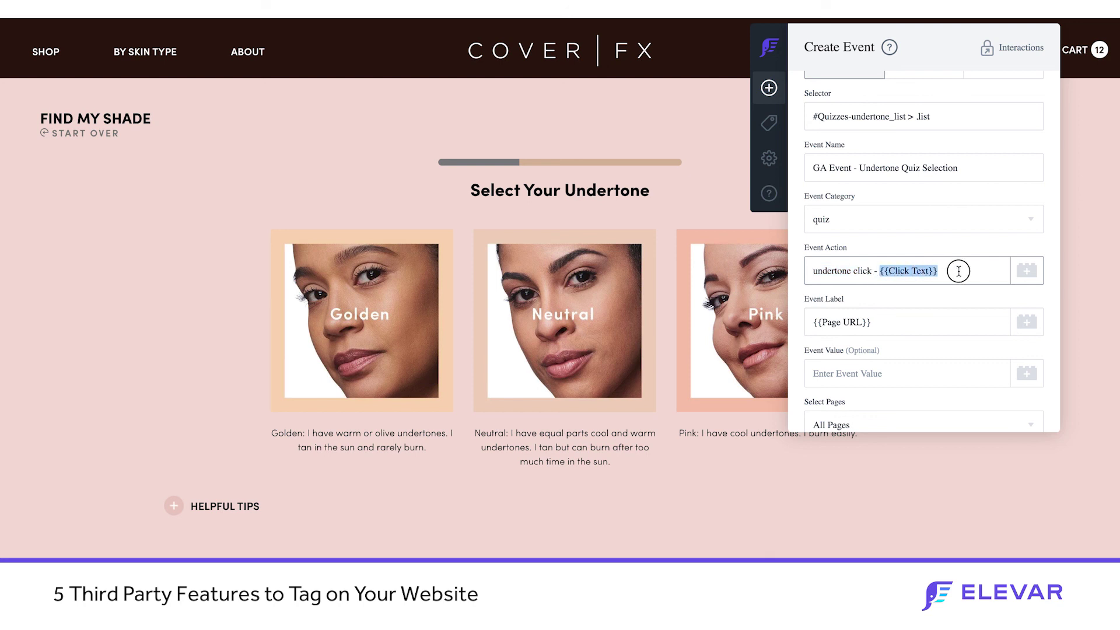